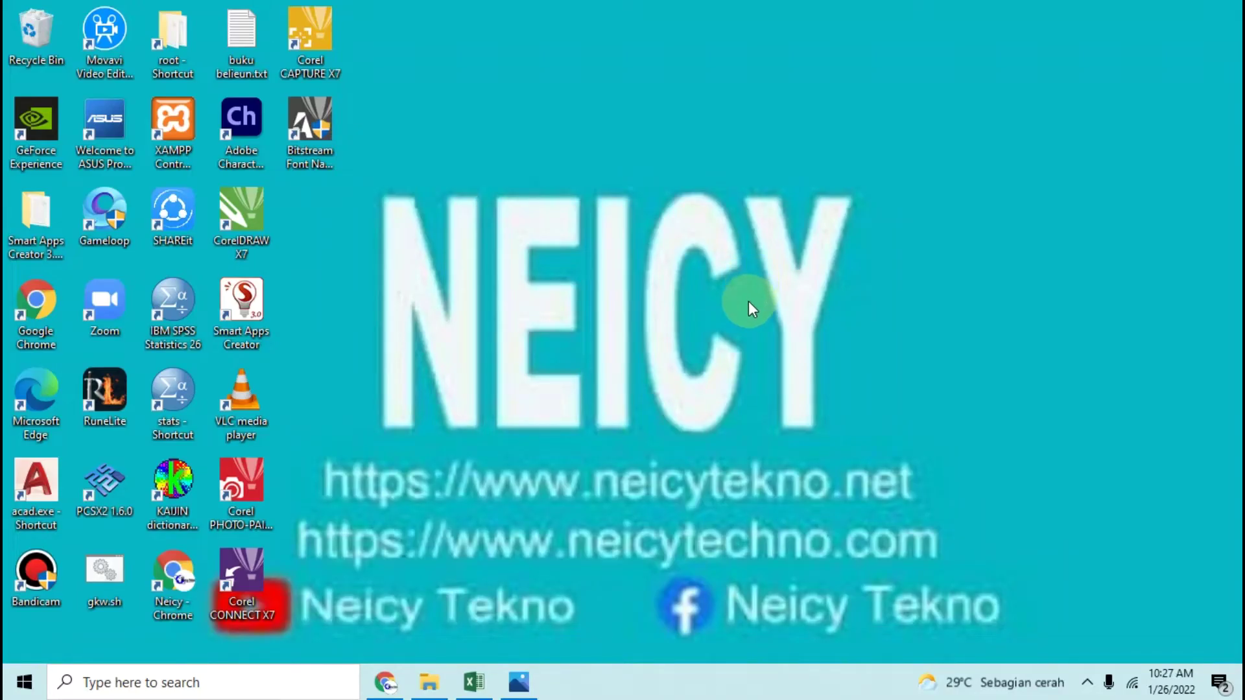
- View the tutorial title image, then switch to the Excel workbook with the MATERI table
{"action": "left_click", "coordinate": [517, 684]}
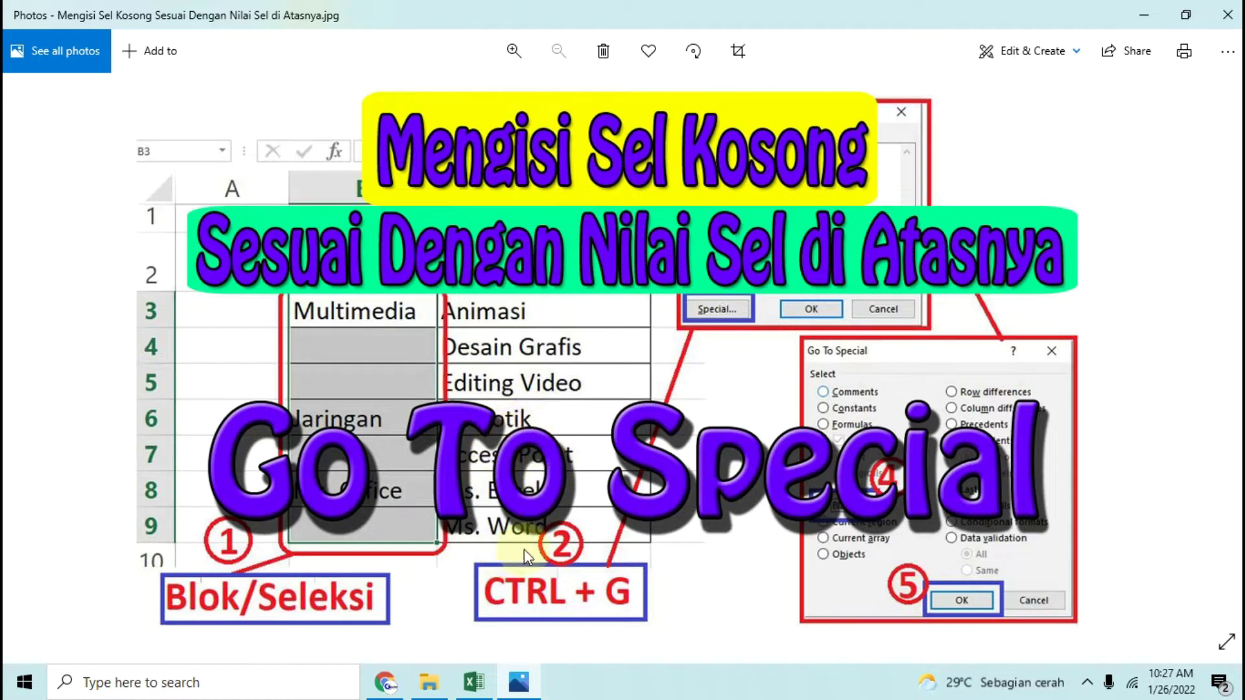
{"action": "left_click", "coordinate": [474, 681]}
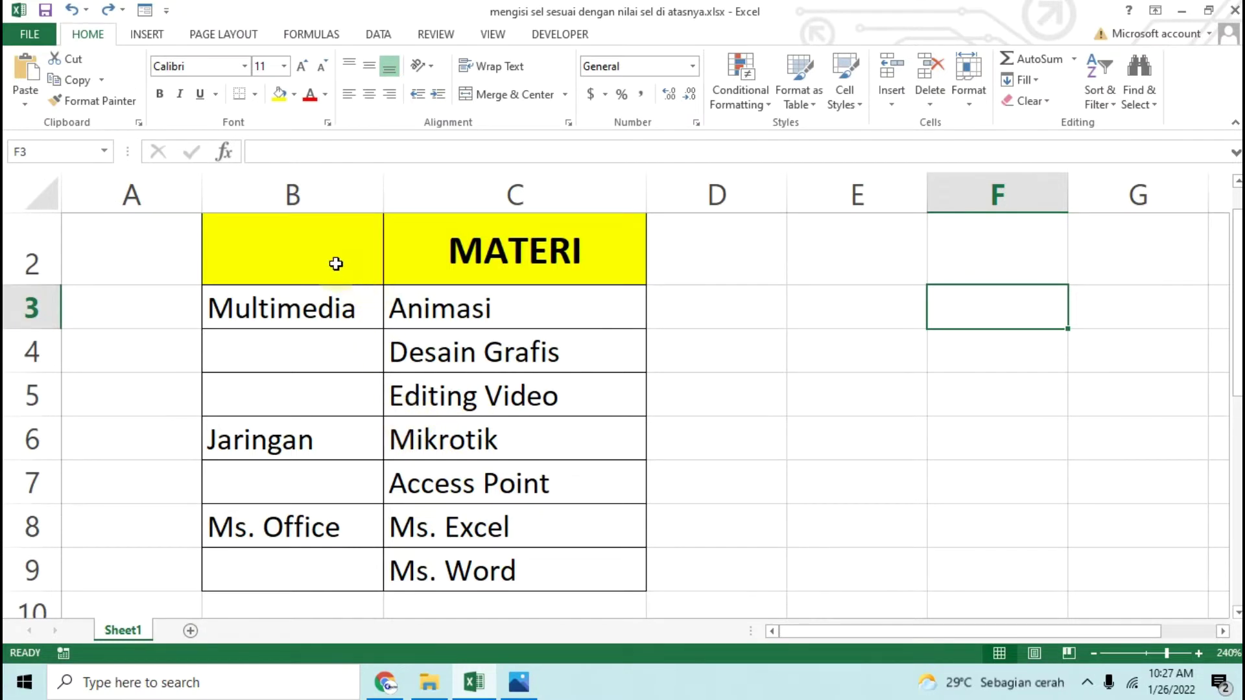
{"action": "left_click", "coordinate": [328, 350]}
{"action": "left_click", "coordinate": [326, 399]}
{"action": "left_click", "coordinate": [322, 466]}
{"action": "left_click", "coordinate": [315, 339]}
{"action": "left_click", "coordinate": [545, 332]}
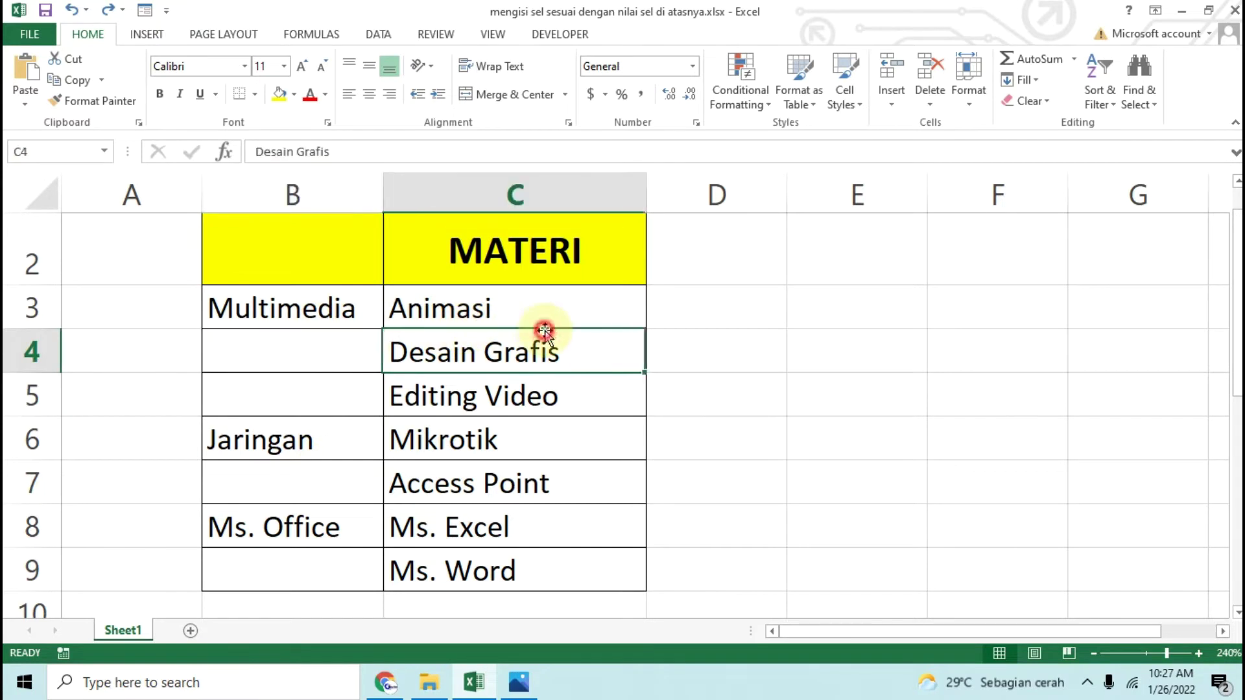
{"action": "left_click", "coordinate": [286, 350]}
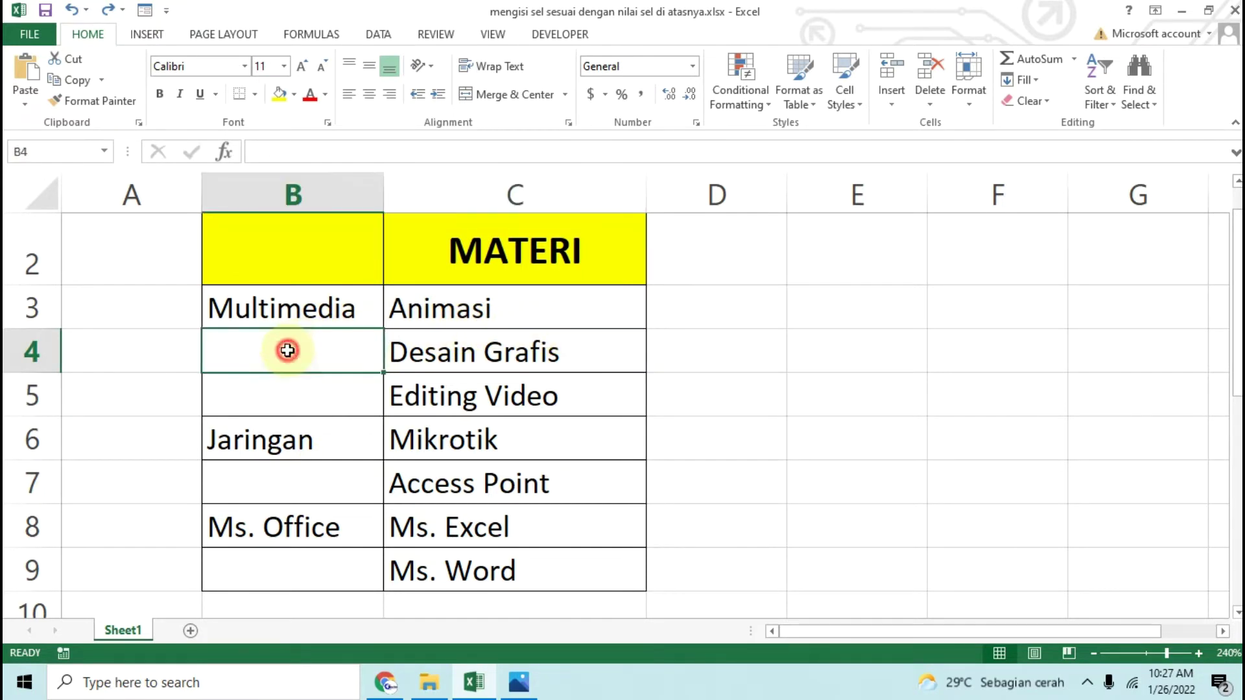
{"action": "left_click", "coordinate": [282, 391]}
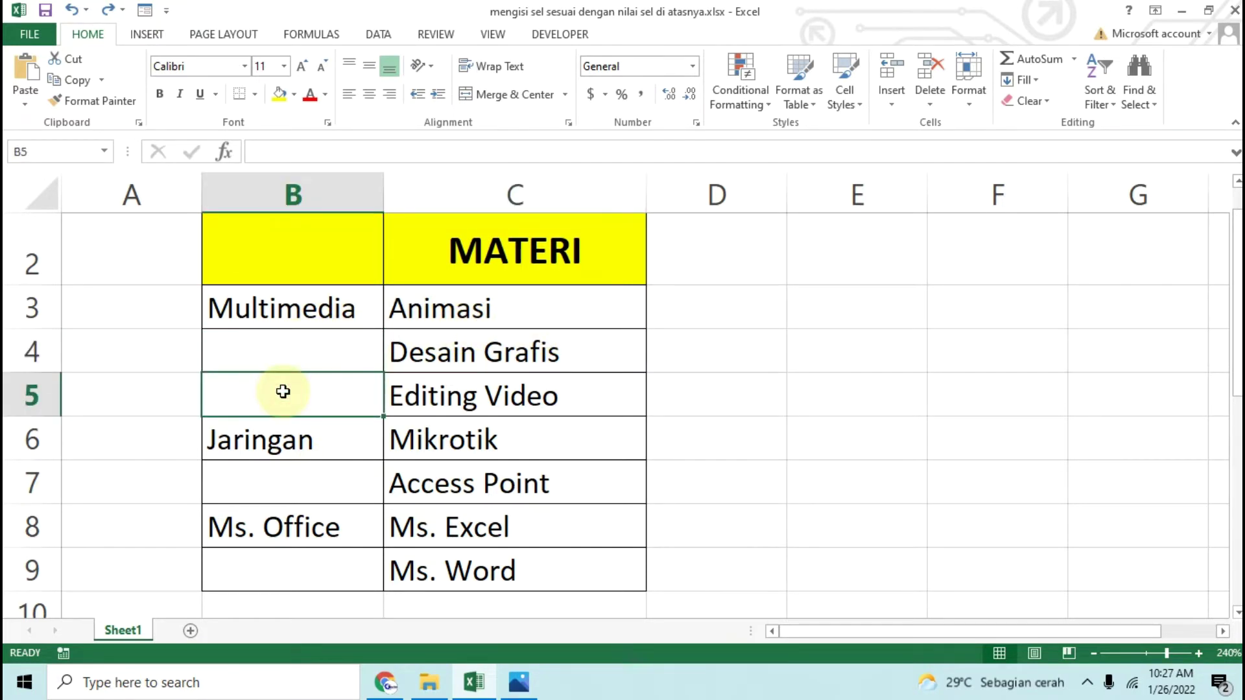
{"action": "left_click", "coordinate": [292, 312]}
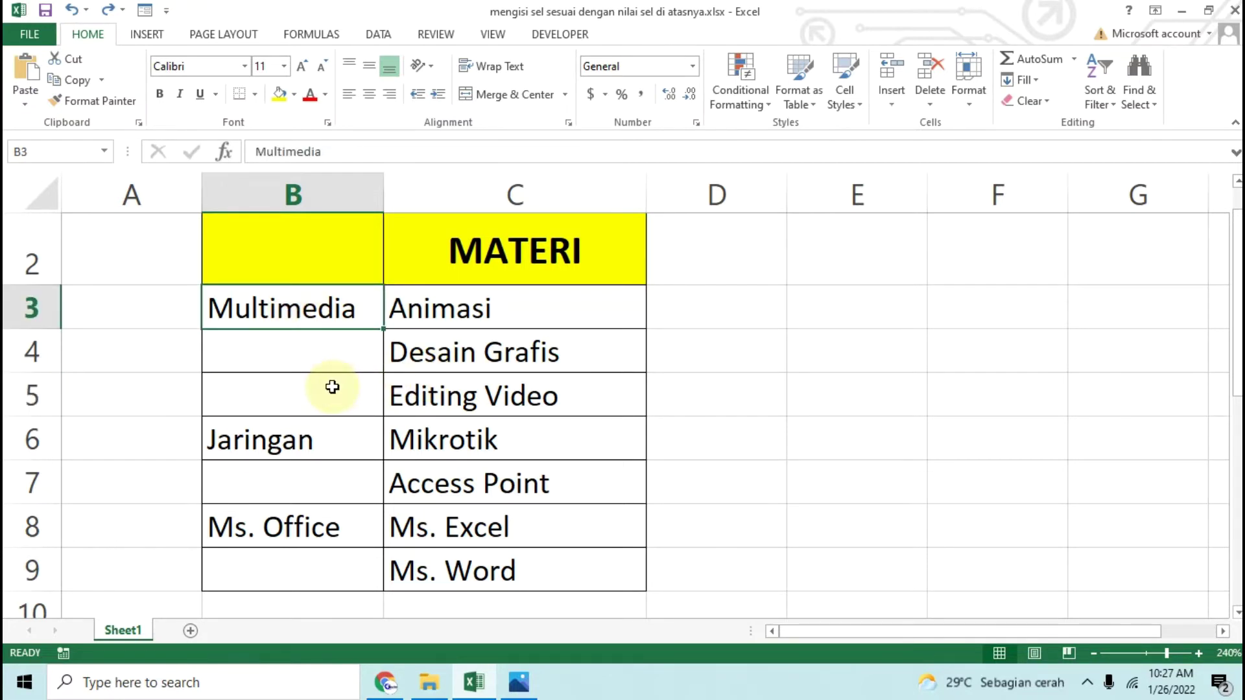
{"action": "left_click", "coordinate": [454, 388]}
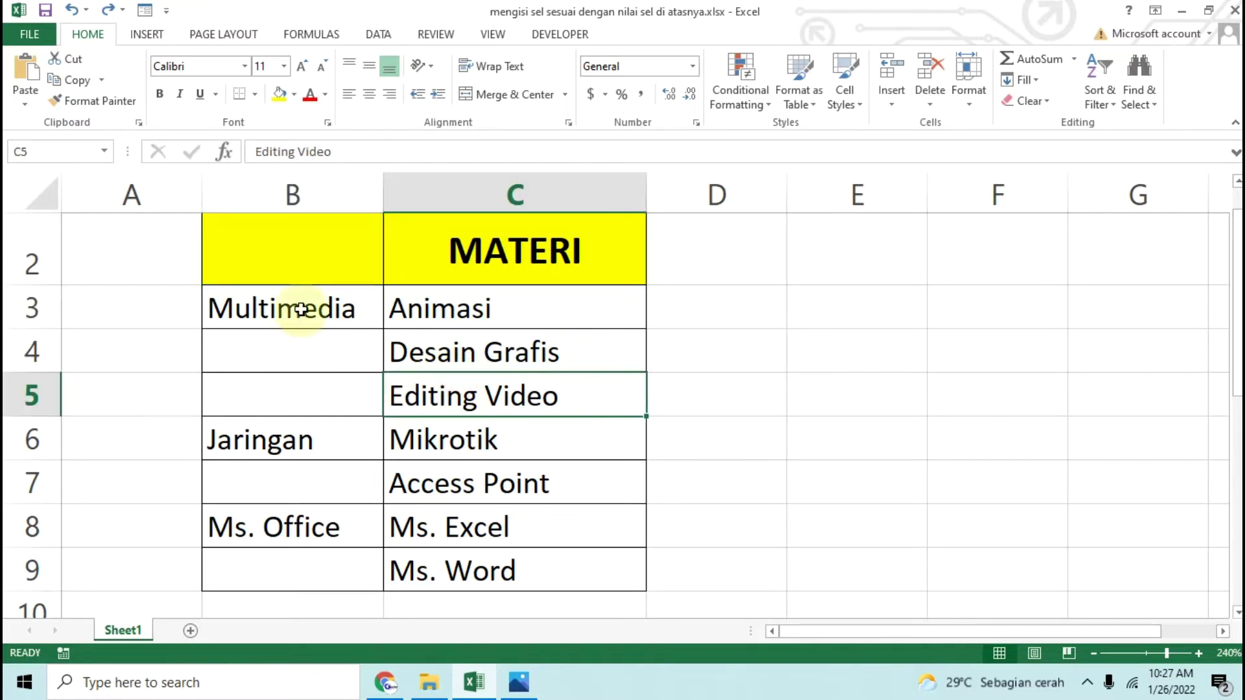
{"action": "left_click", "coordinate": [261, 306]}
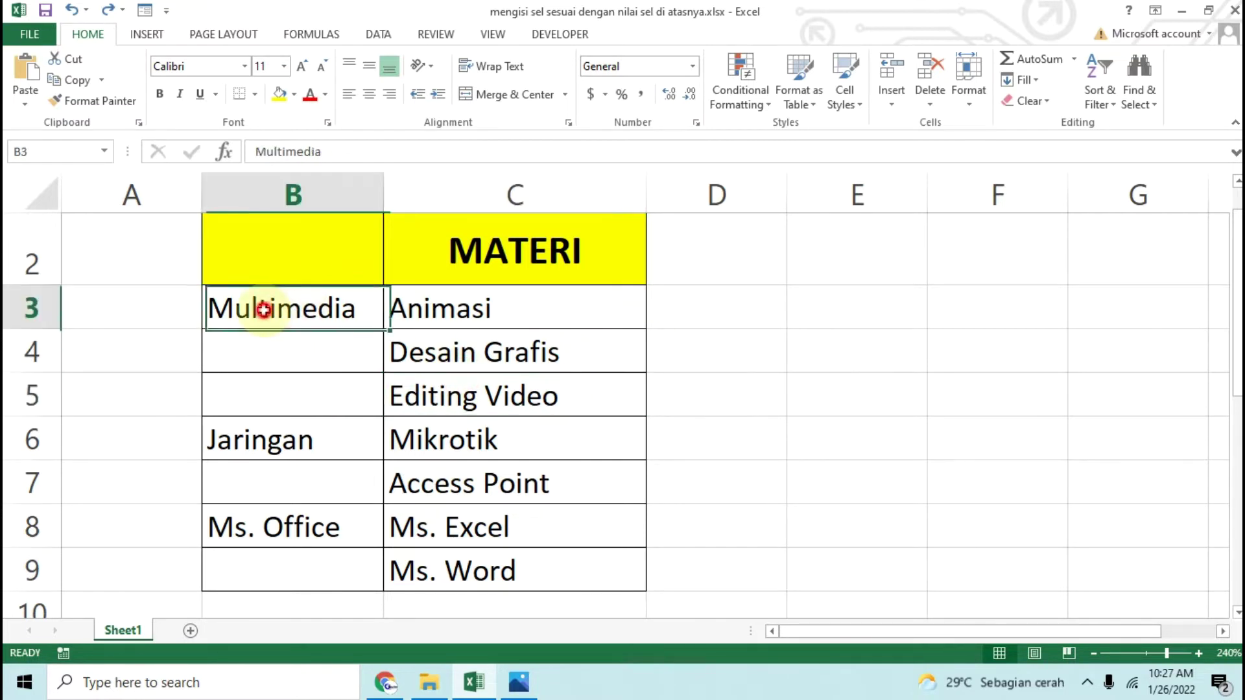
{"action": "left_click", "coordinate": [300, 299]}
{"action": "left_click_drag", "start_coordinate": [301, 329], "coordinate": [275, 493]}
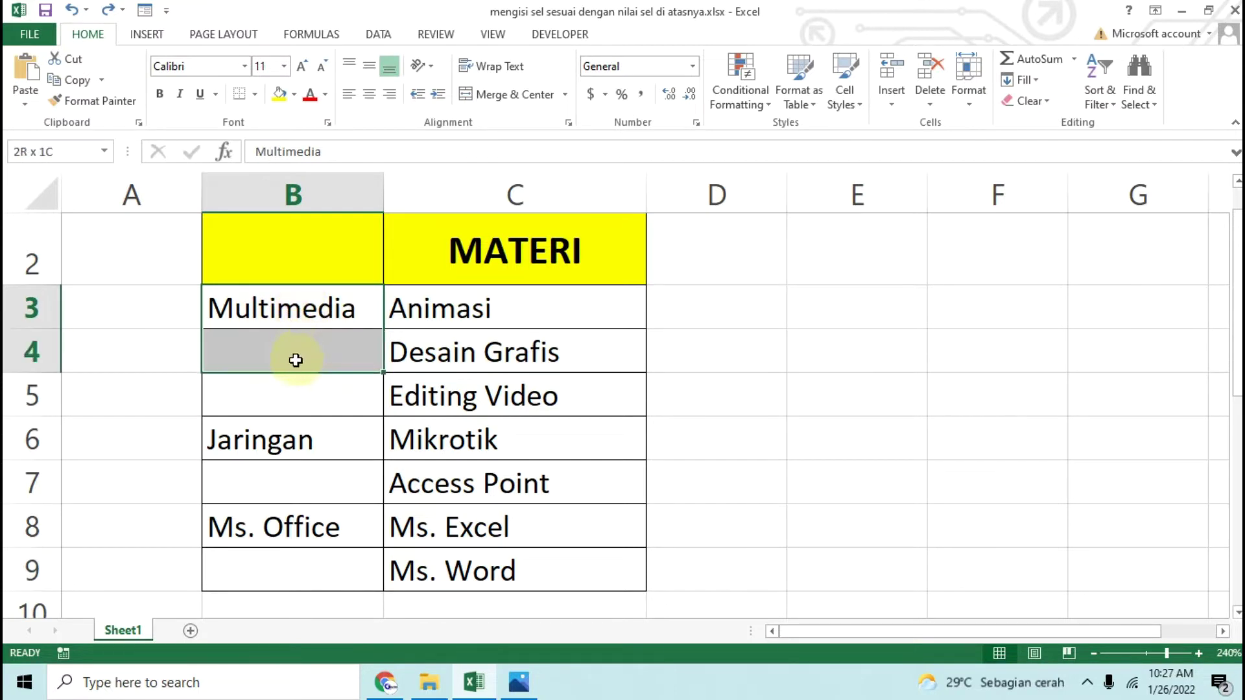
- Select B3:B9, then narrow it to the blank cells B4, B5, B7 and B9 via Go To Special > Blanks
{"action": "left_click_drag", "start_coordinate": [275, 493], "coordinate": [271, 568]}
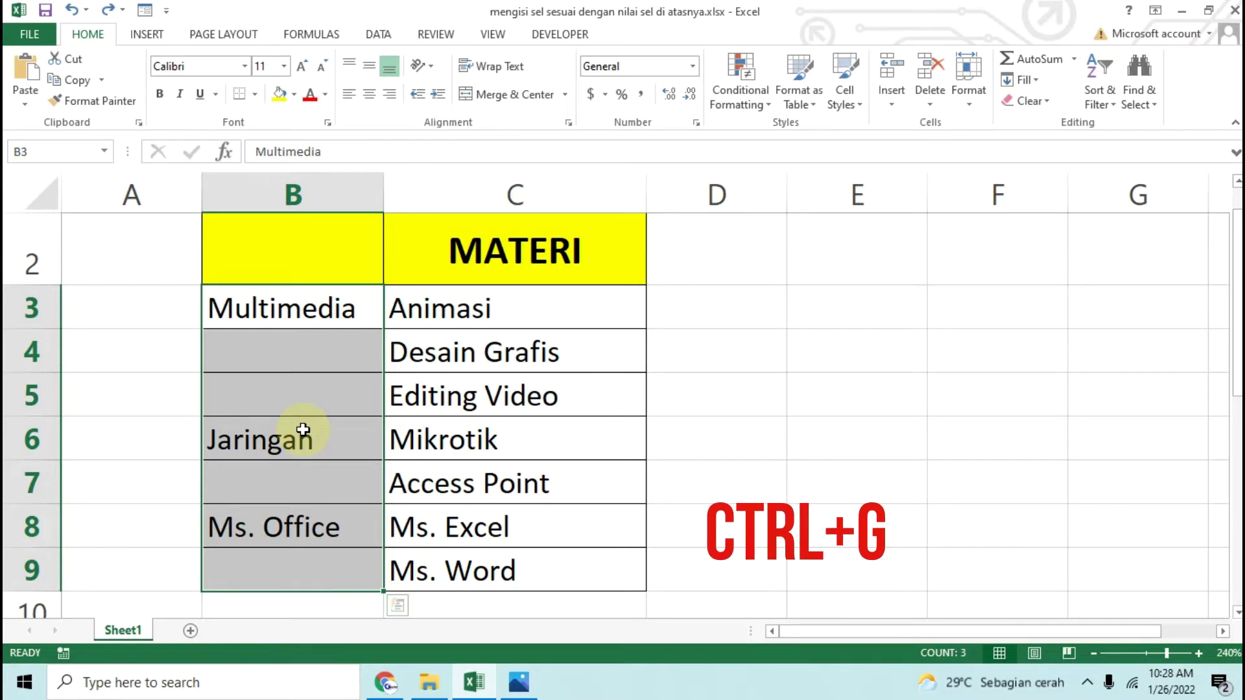
{"action": "key", "text": "ctrl+g"}
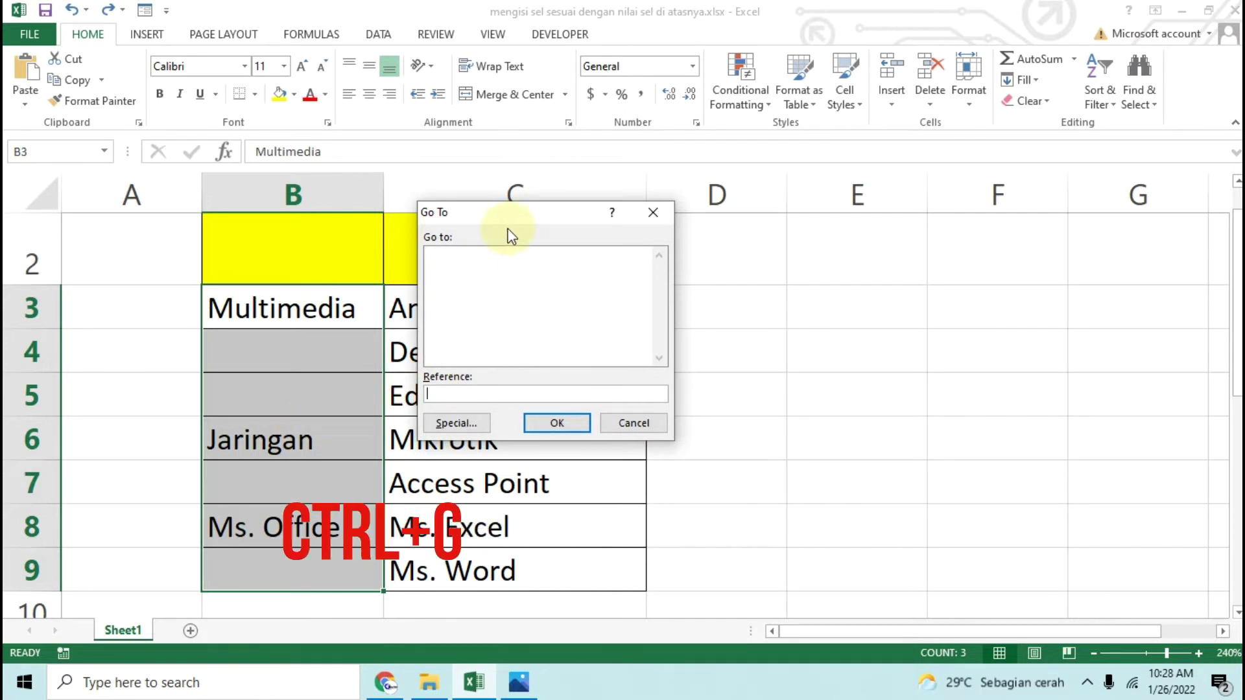
{"action": "left_click_drag", "start_coordinate": [509, 215], "coordinate": [743, 229]}
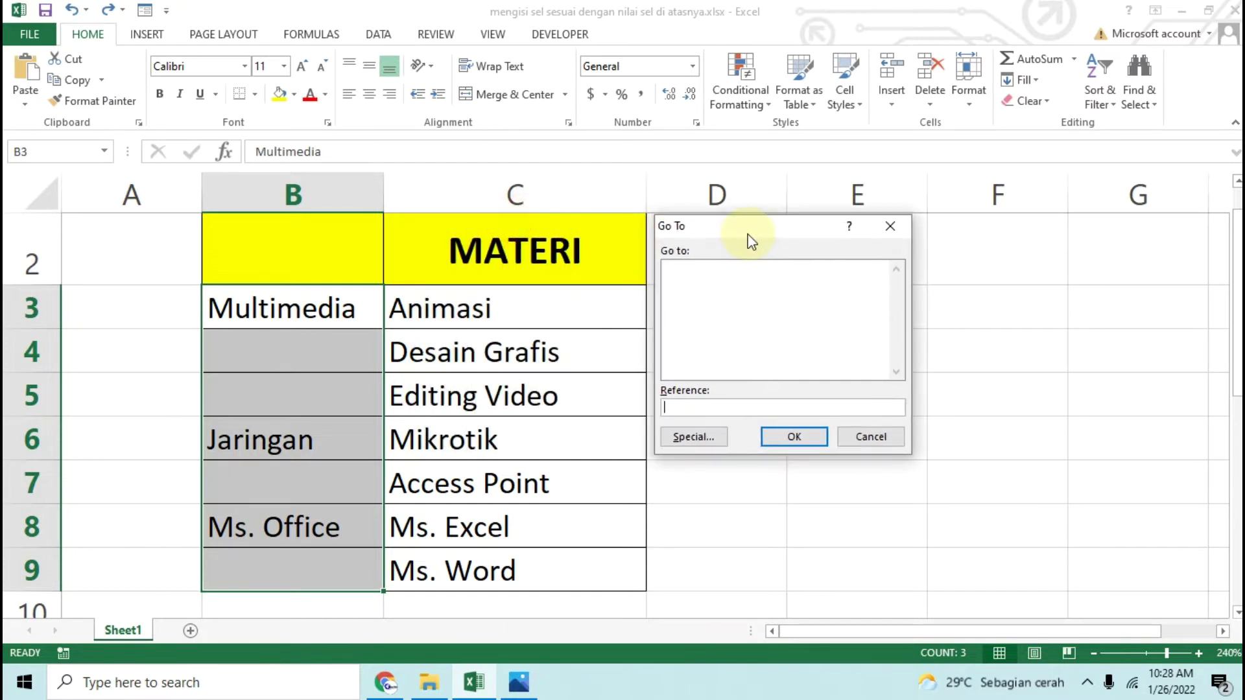
{"action": "left_click", "coordinate": [693, 437]}
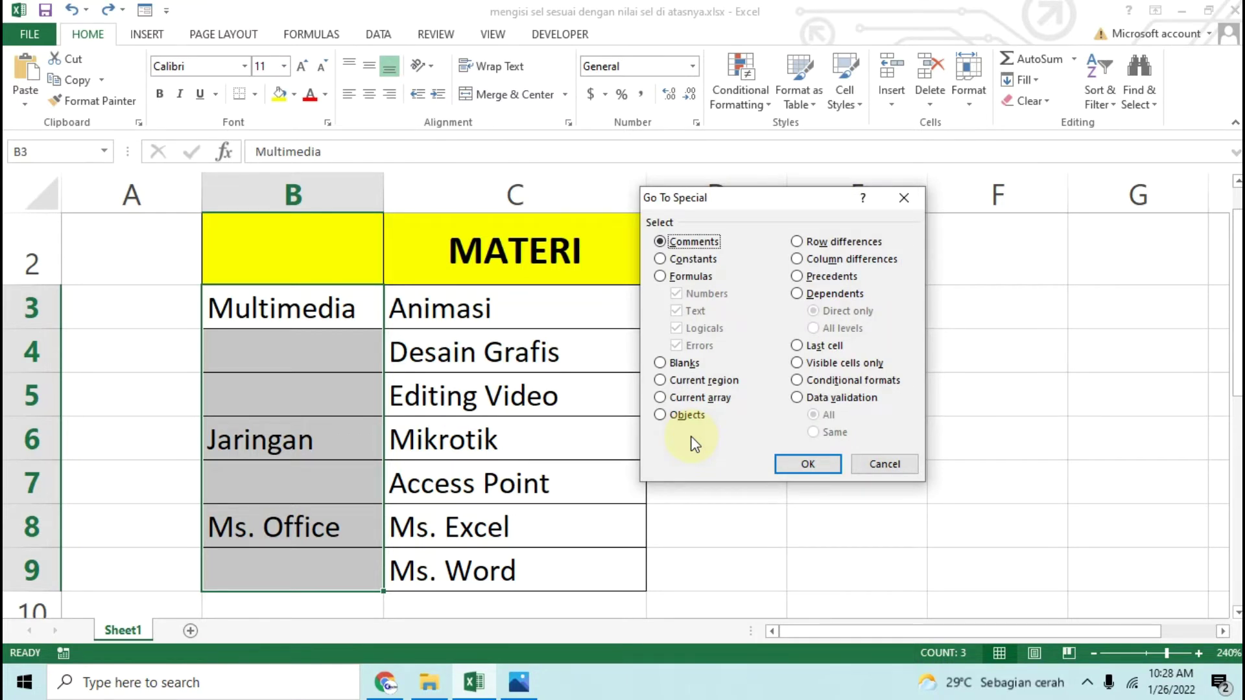
{"action": "left_click", "coordinate": [661, 363]}
{"action": "left_click", "coordinate": [804, 464]}
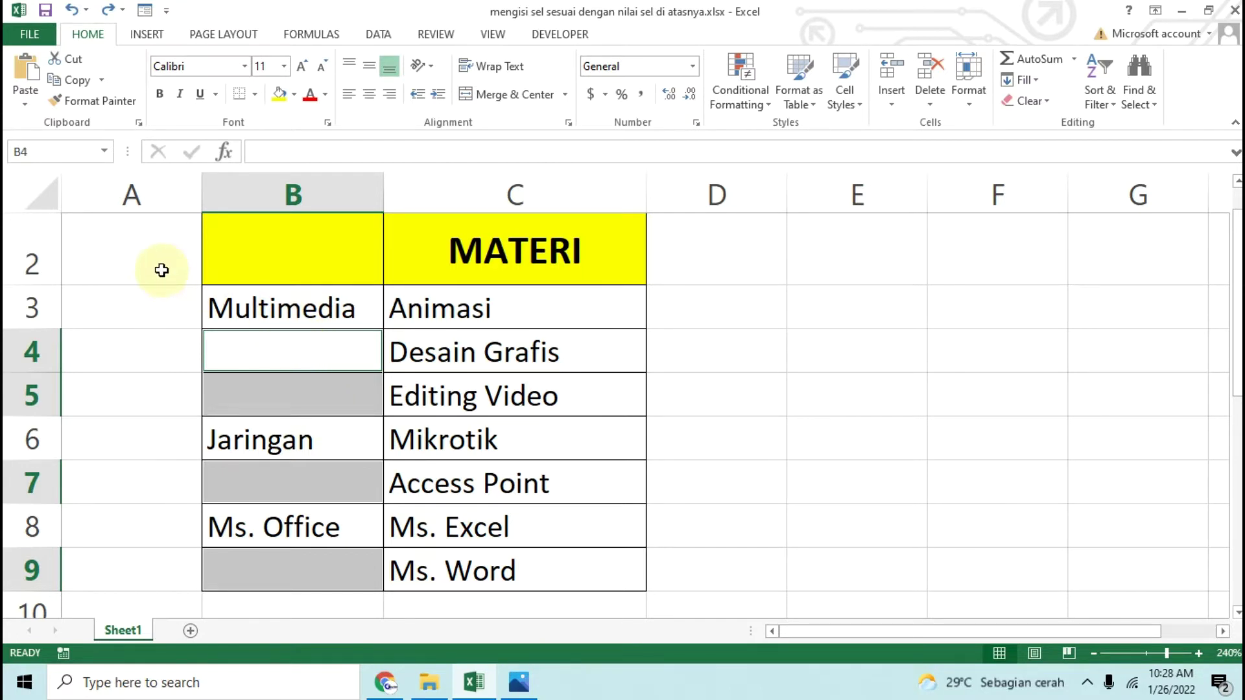
- Enter =B3 into all selected blanks at once with Ctrl+Enter, then click off the table to deselect
{"action": "type", "text": "="}
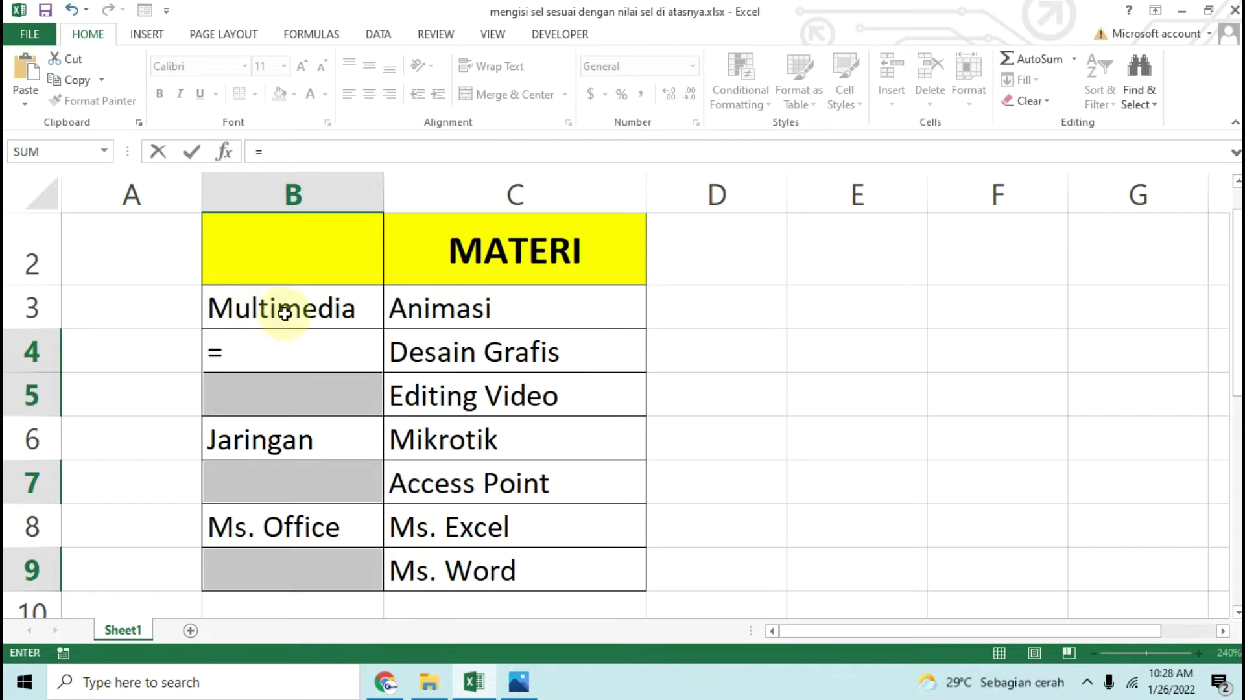
{"action": "left_click", "coordinate": [270, 310]}
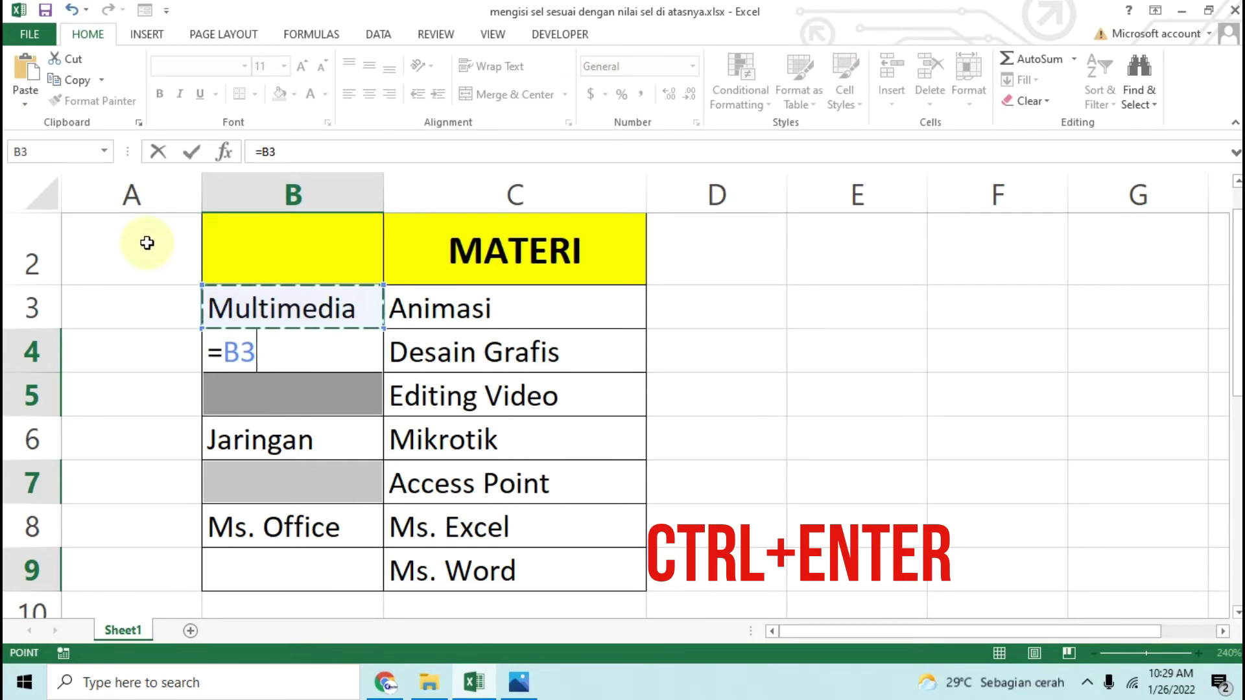
{"action": "key", "text": "ctrl+Return"}
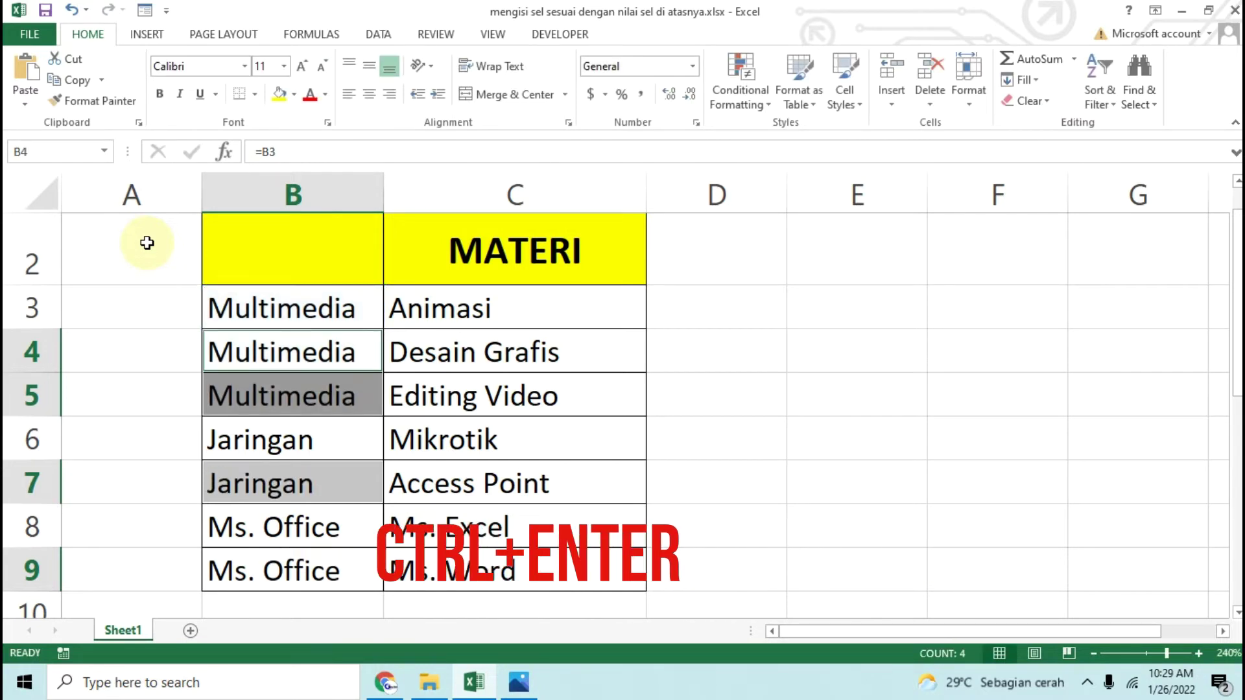
{"action": "left_click", "coordinate": [701, 334]}
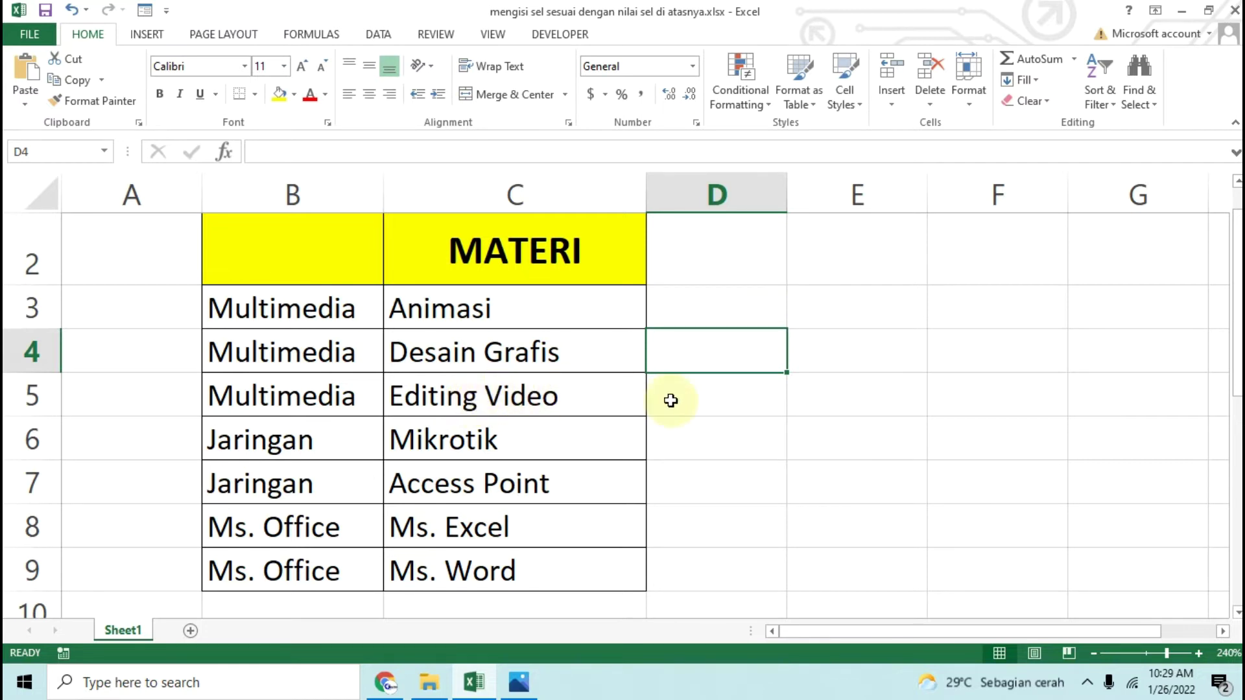
{"action": "left_click", "coordinate": [833, 404]}
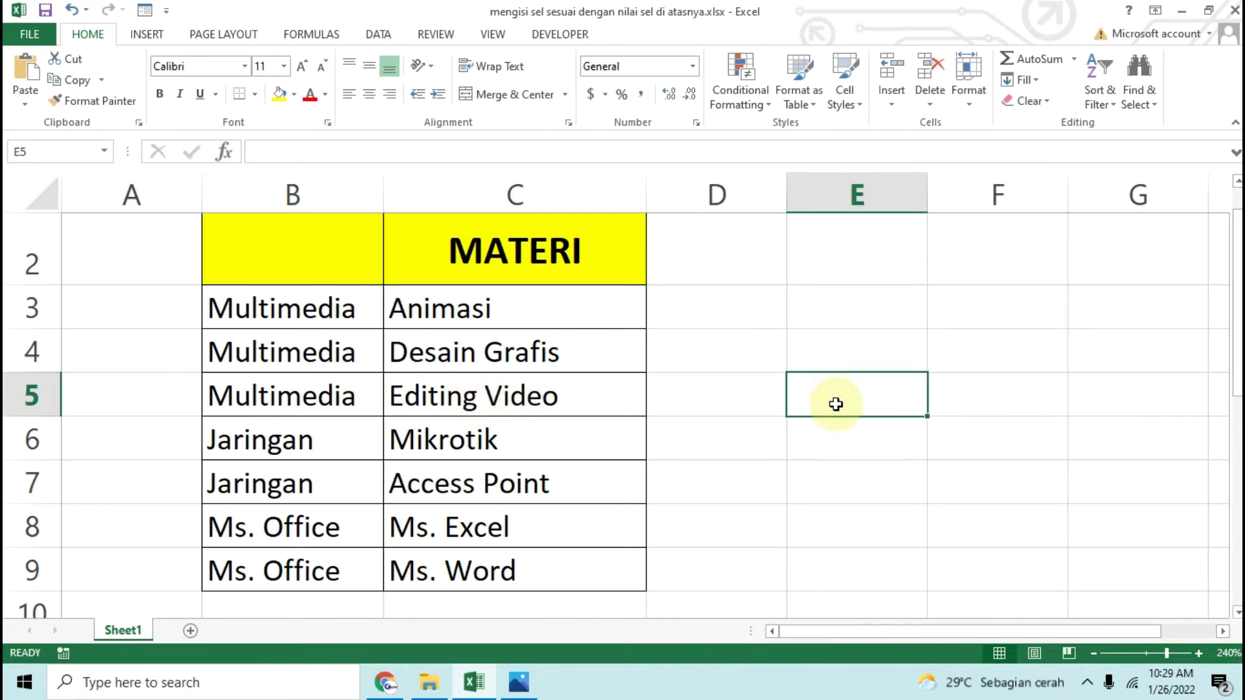
- Undo the fill so B4, B5, B7 and B9 are empty again, and reselect B3:B9
{"action": "key", "text": "ctrl+z"}
{"action": "left_click", "coordinate": [765, 369]}
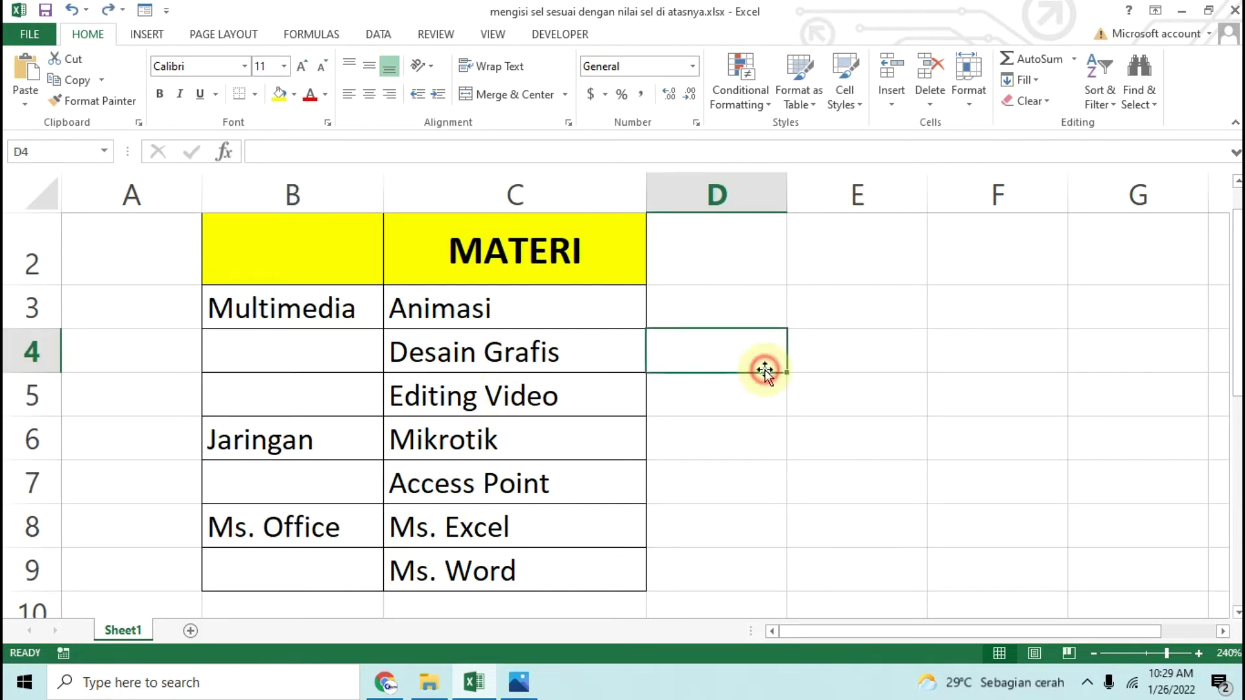
{"action": "left_click", "coordinate": [312, 305]}
{"action": "left_click_drag", "start_coordinate": [312, 305], "coordinate": [298, 565]}
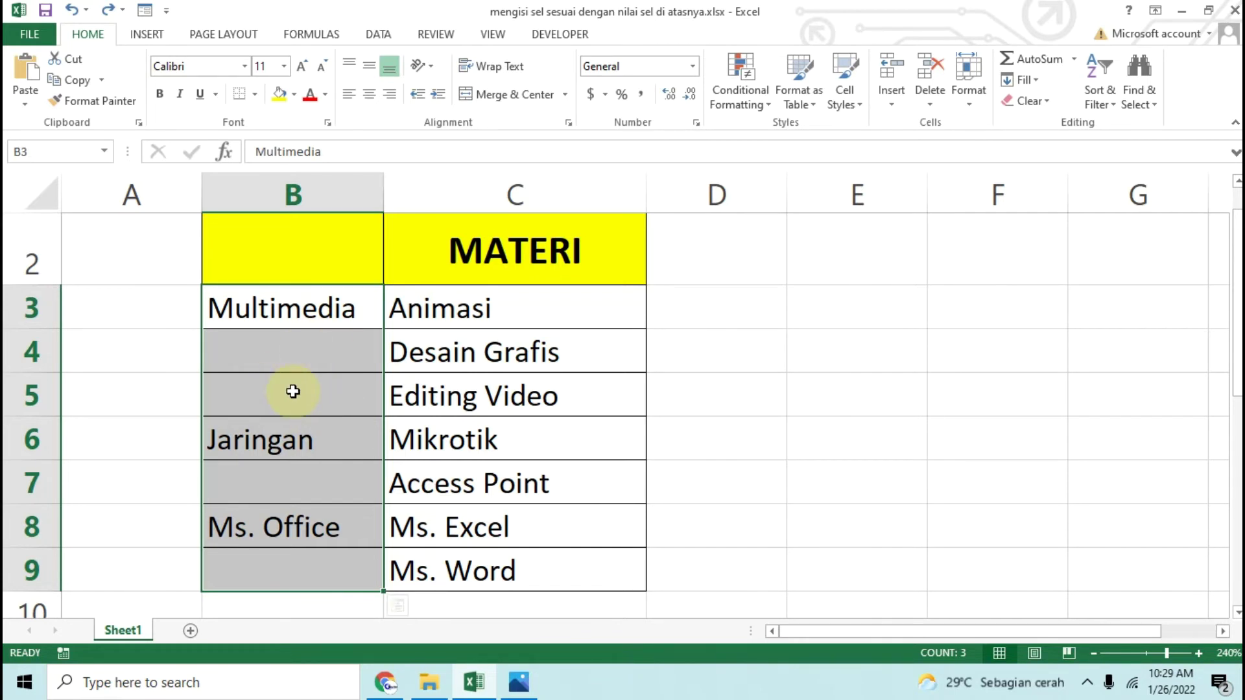
{"action": "key", "text": "ctrl+g"}
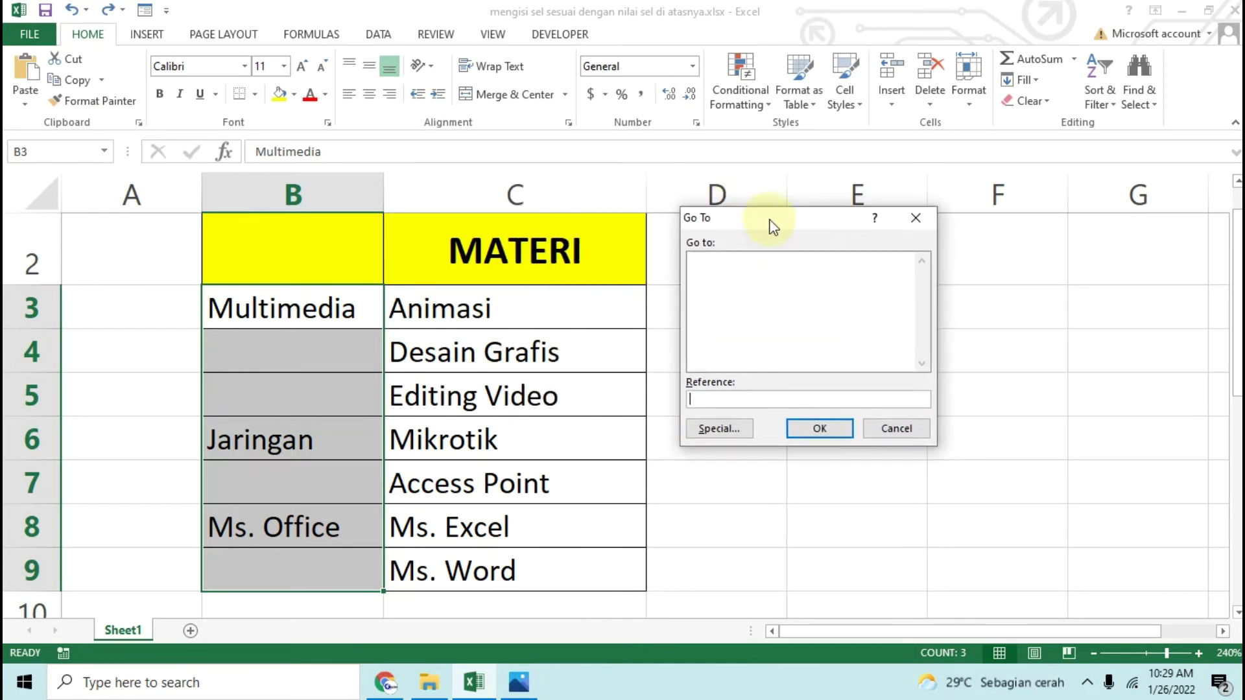
- Select only the blank cells in B3:B9 via Special > Blanks and start a formula with =
{"action": "left_click_drag", "start_coordinate": [729, 225], "coordinate": [735, 228]}
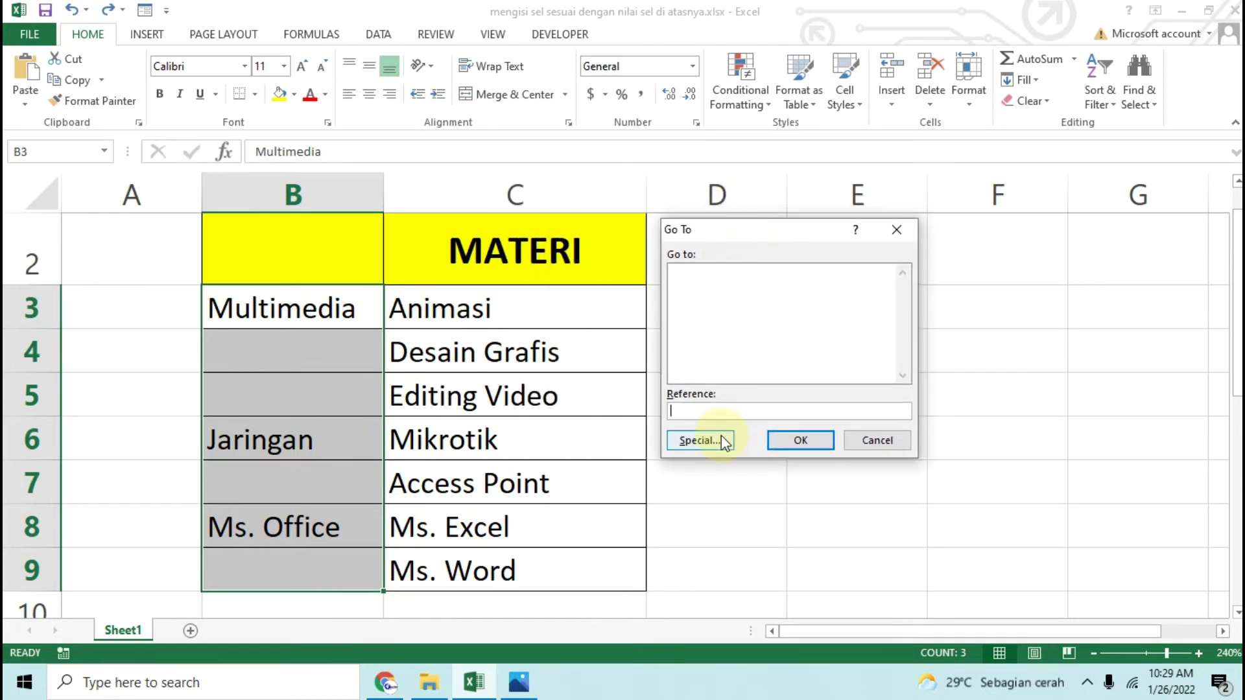
{"action": "left_click", "coordinate": [702, 441]}
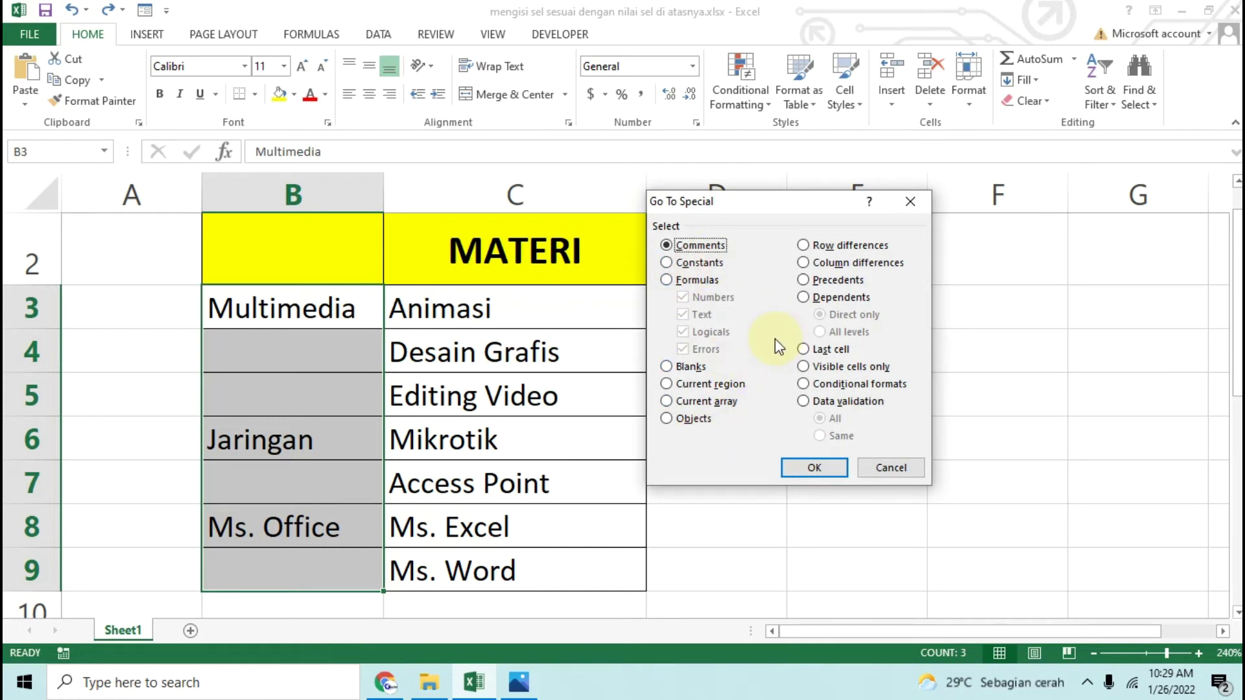
{"action": "left_click", "coordinate": [675, 367]}
{"action": "left_click", "coordinate": [804, 469]}
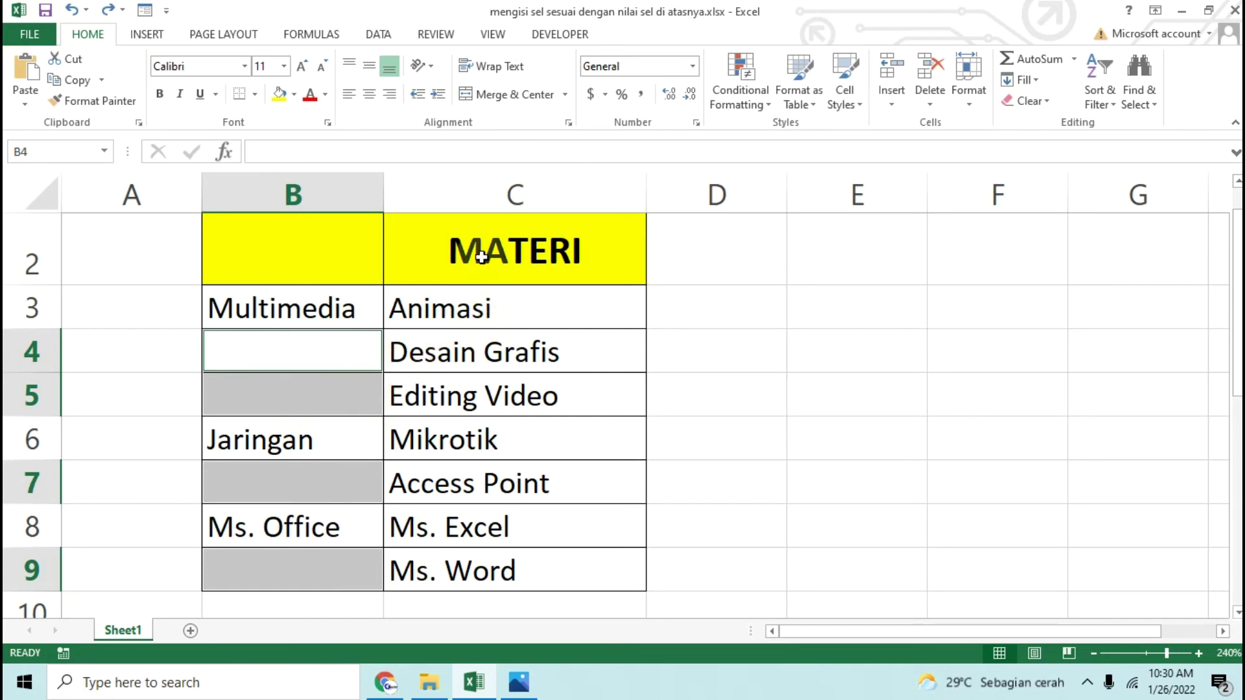
{"action": "type", "text": "="}
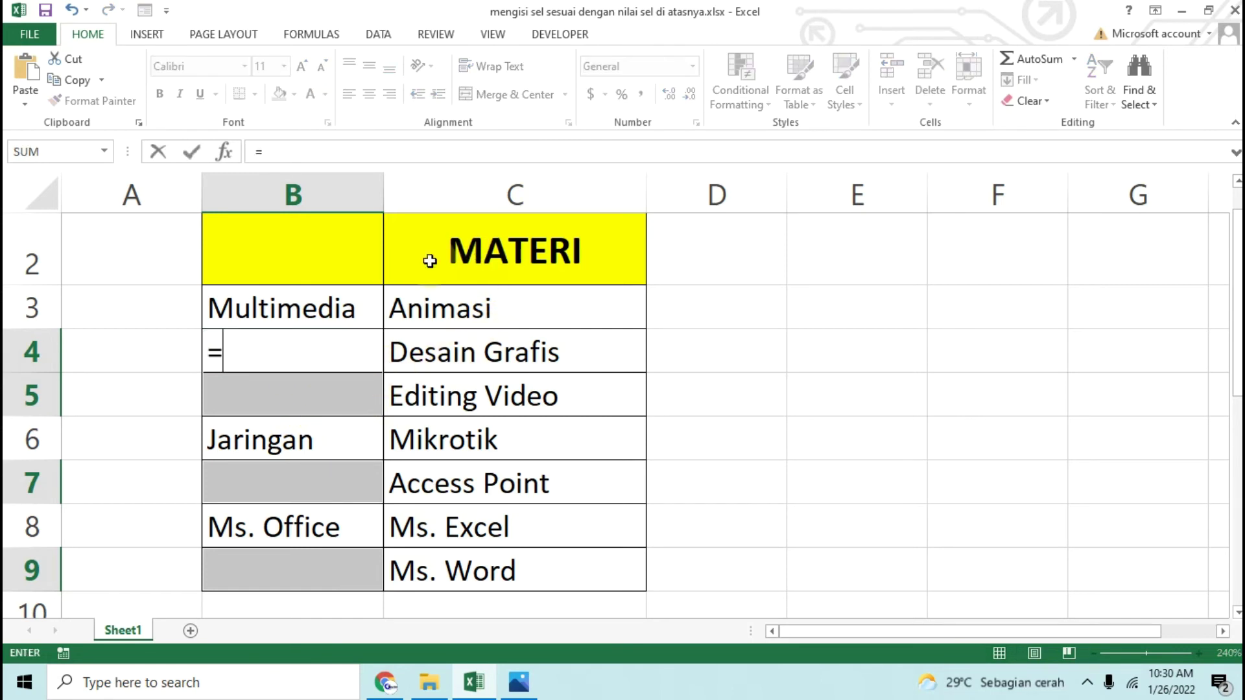
- Reference B3 and fill all blanks with Ctrl+Enter, repeating Multimedia, Jaringan and Ms. Office
{"action": "left_click", "coordinate": [306, 312]}
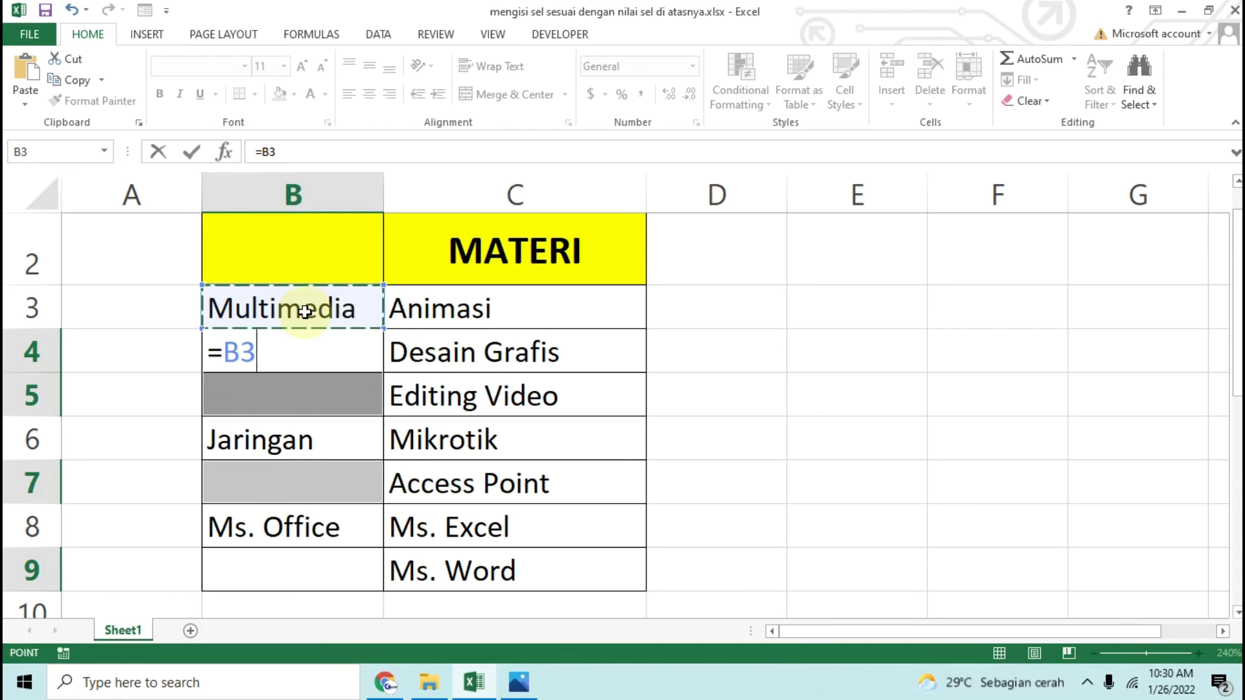
{"action": "key", "text": "ctrl+Return"}
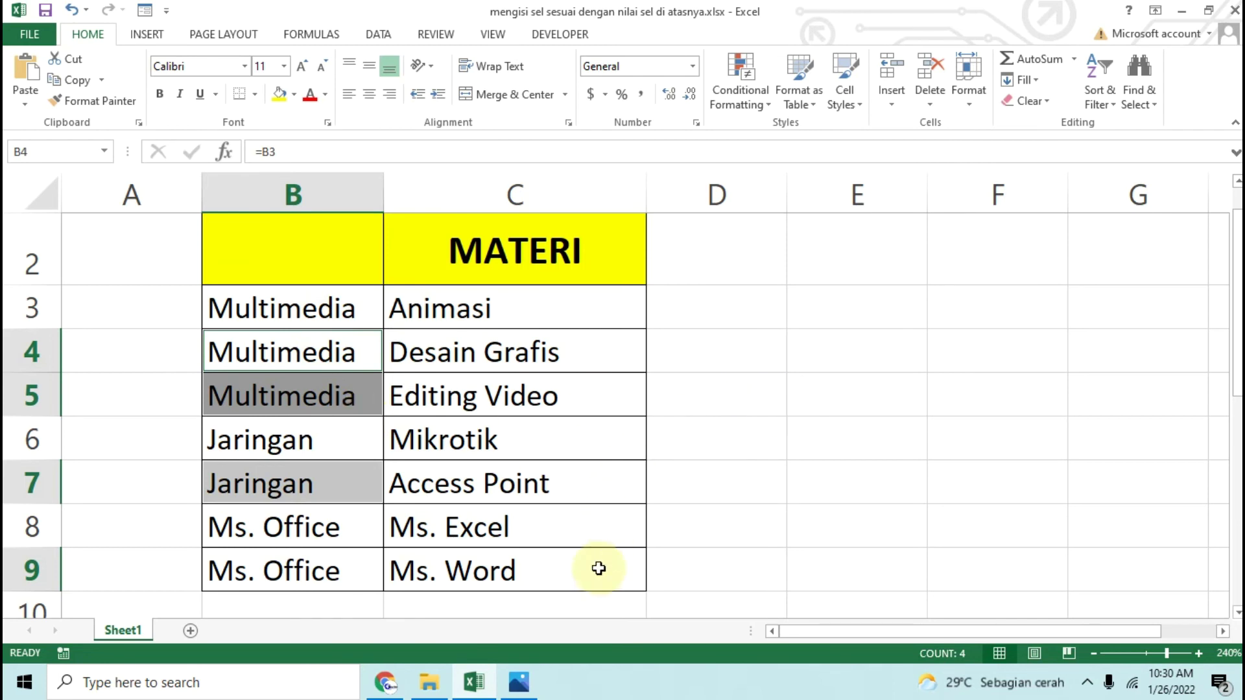
{"action": "left_click", "coordinate": [709, 432]}
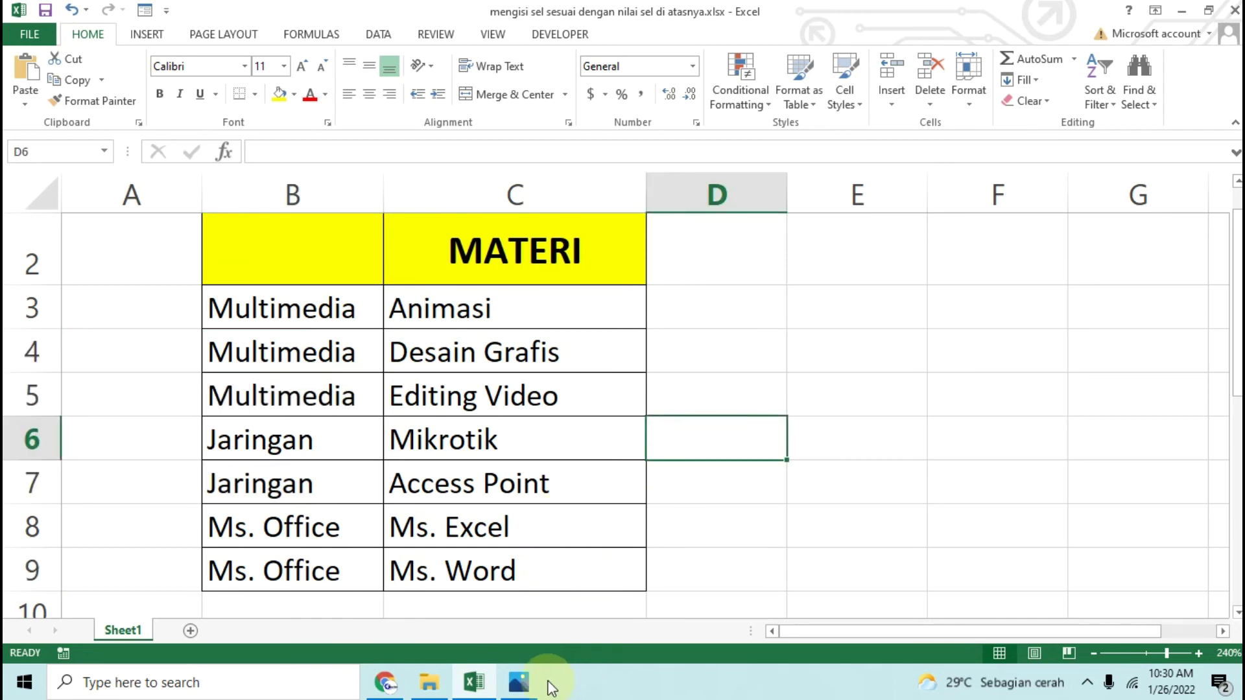
- Display the tutorial title image about filling empty cells with the value above
{"action": "left_click", "coordinate": [519, 682]}
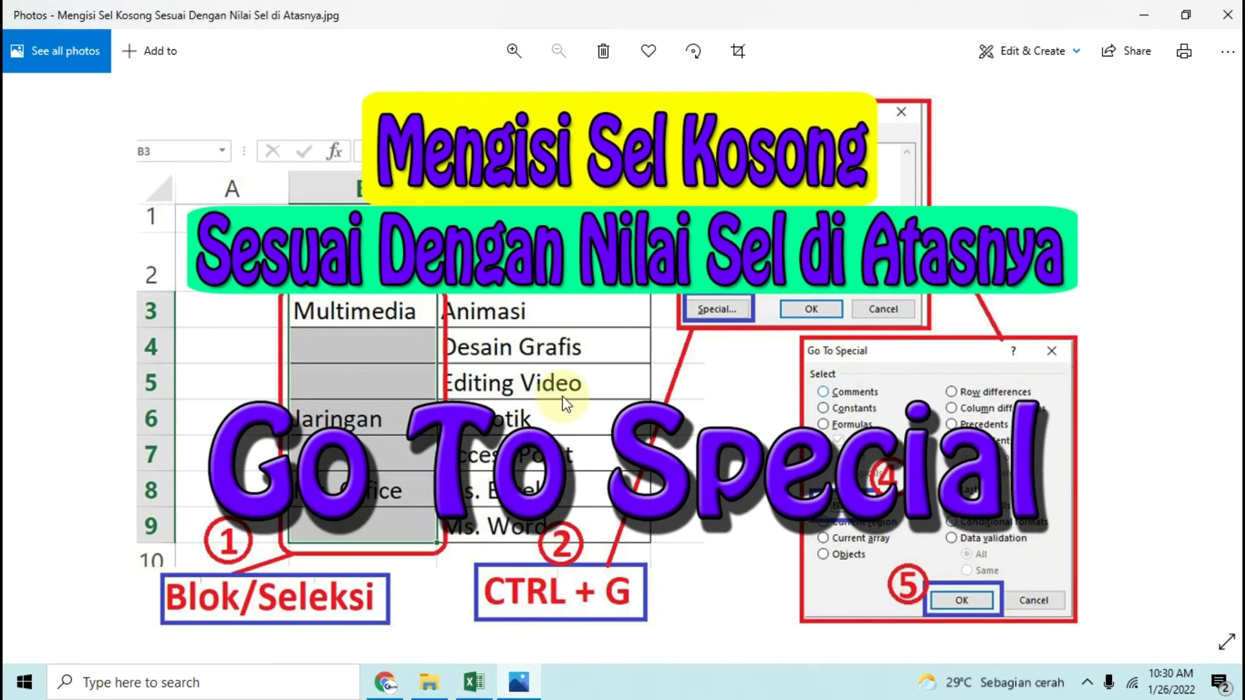